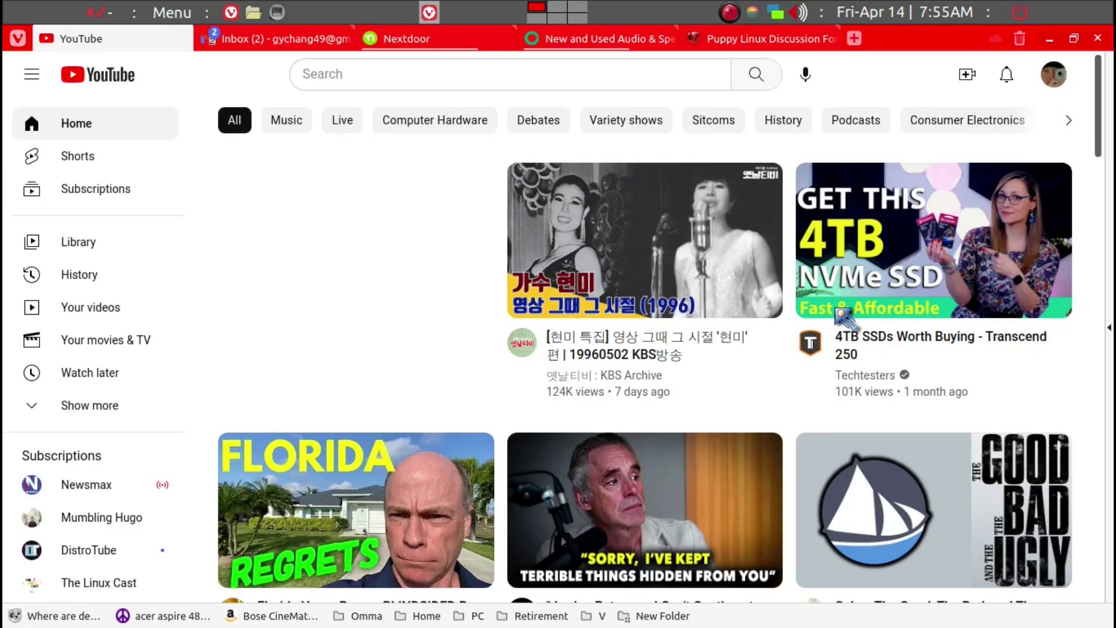
- Close the YouTube Vivaldi window with the F4 shortcut, revealing the FossaPup64 desktop
key("alt+F4")
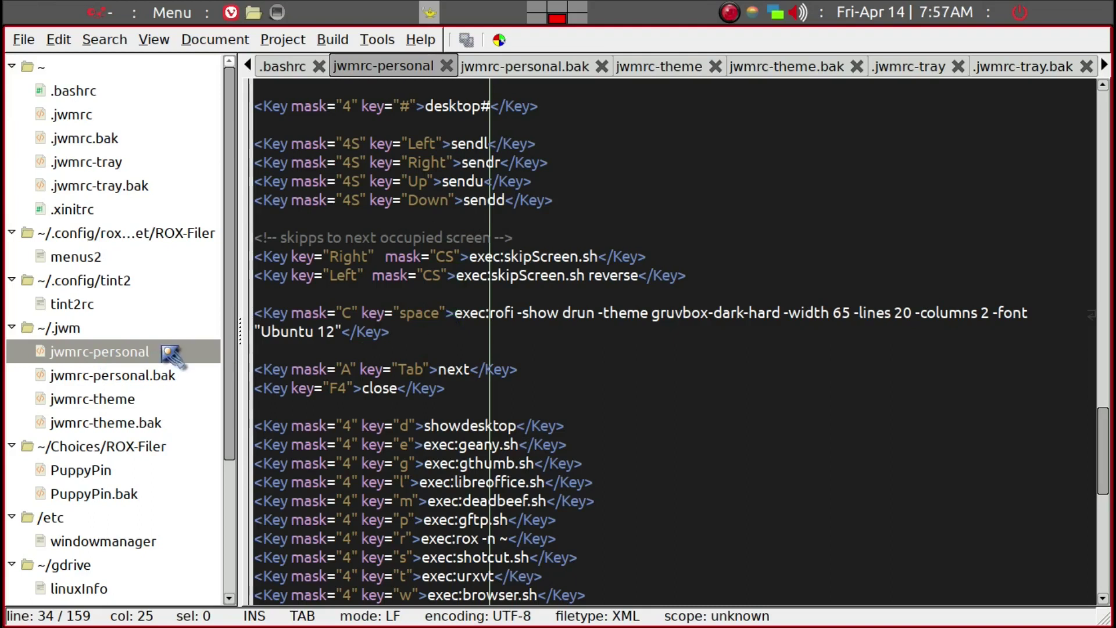
- In jwmrc-personal, locate and select the <Key key="F4">close</Key> binding line
left_click(440, 349)
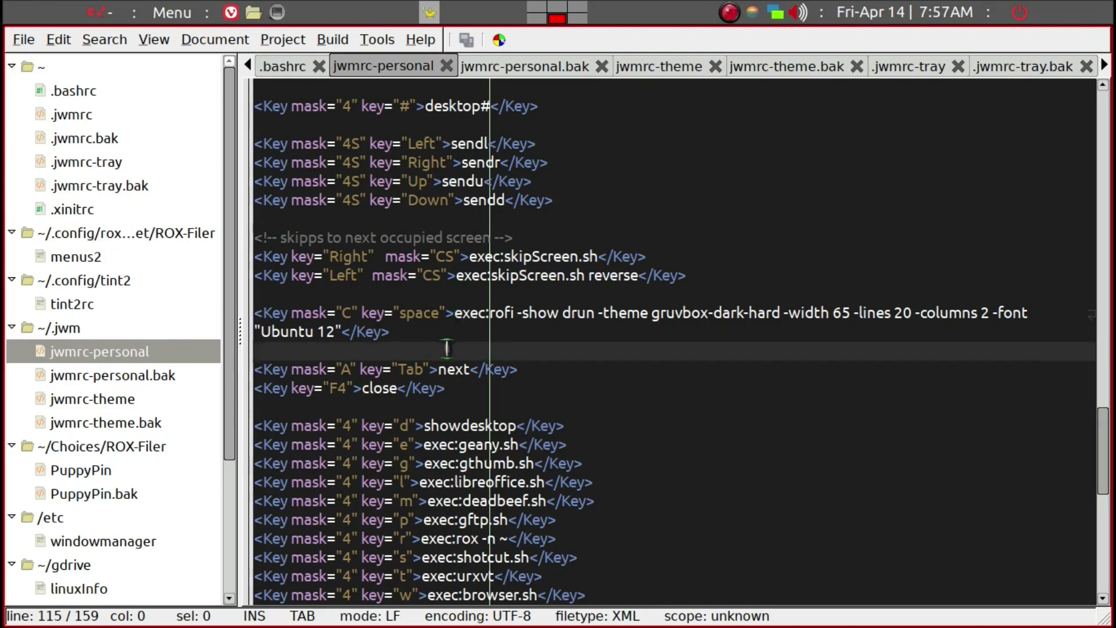
scroll(445, 349, "up", 5)
scroll(446, 349, "down", 3)
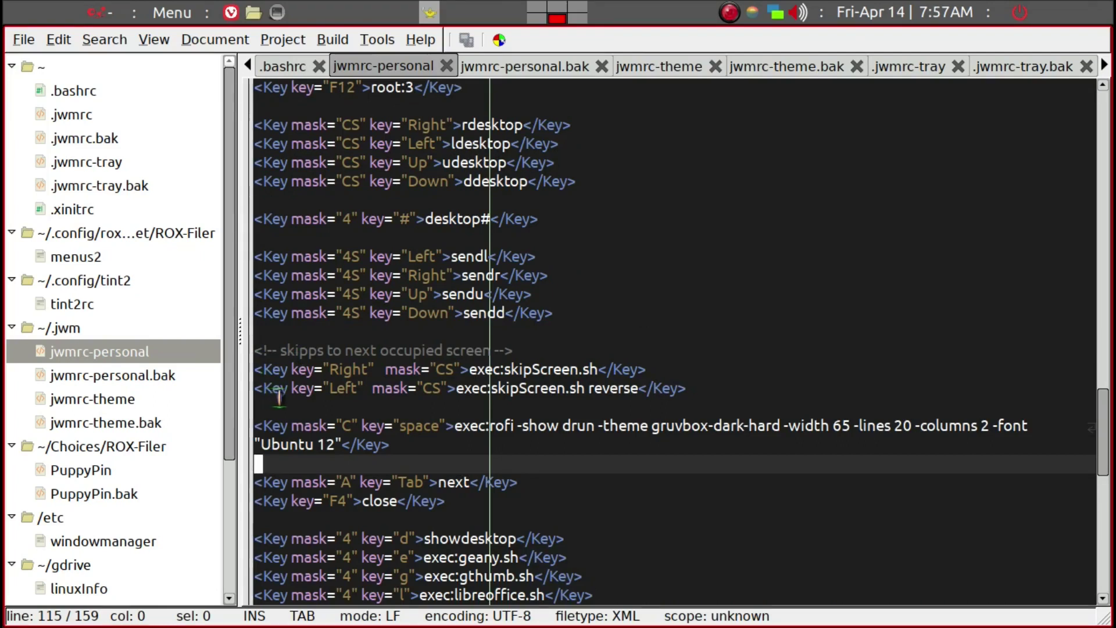
left_click(361, 504)
scroll(628, 517, "down", 1)
scroll(627, 519, "down", 2)
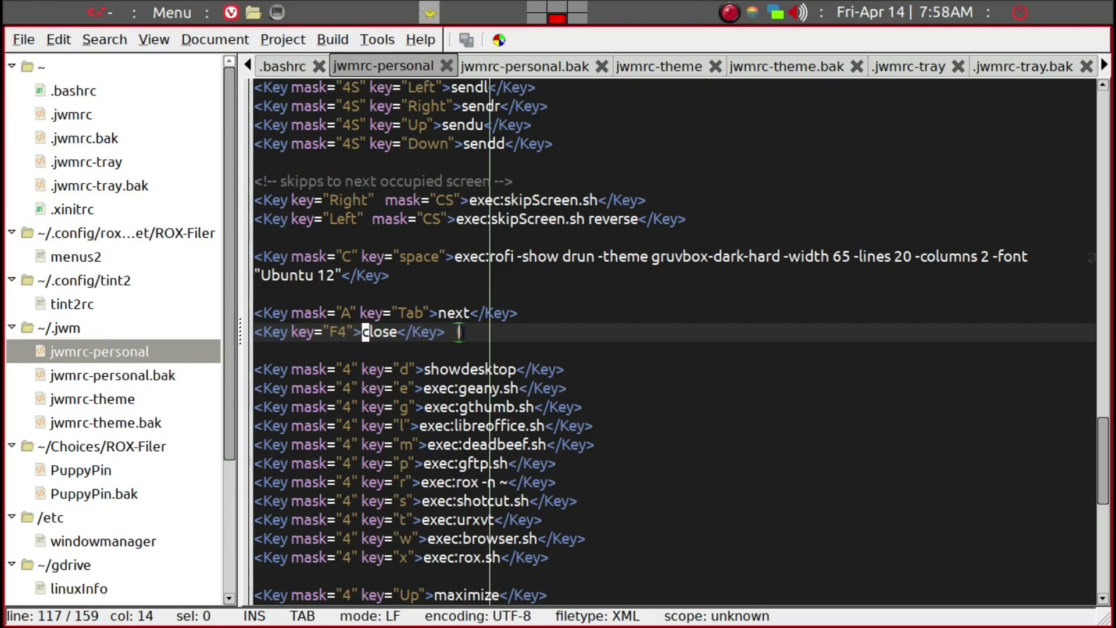
left_click_drag(447, 331, 254, 332)
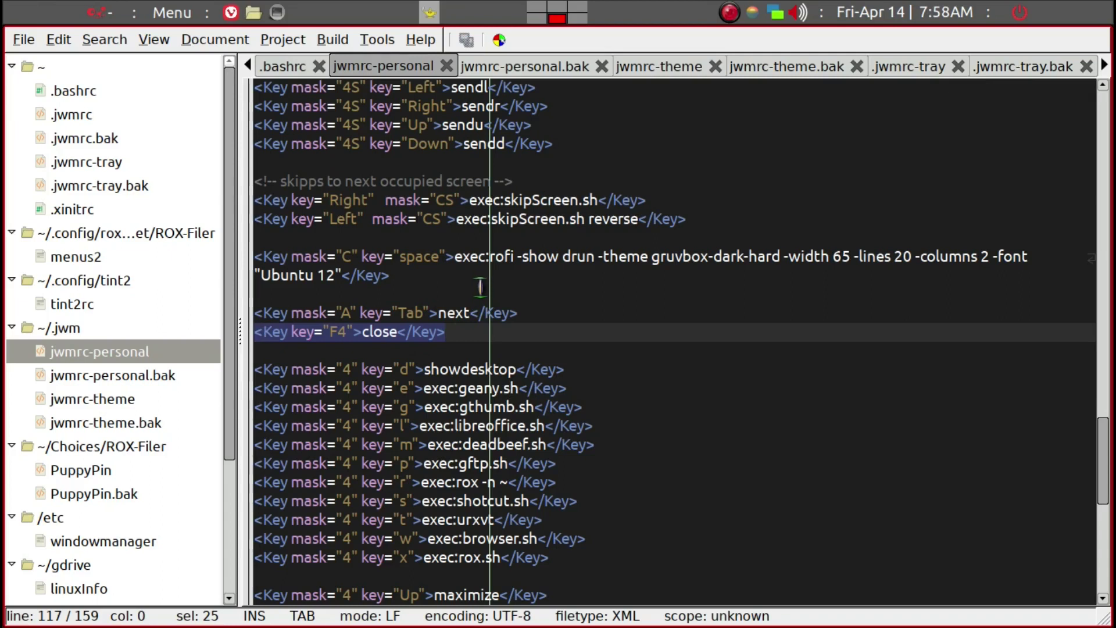
scroll(479, 292, "up", 3)
scroll(480, 287, "up", 2)
scroll(478, 291, "down", 5)
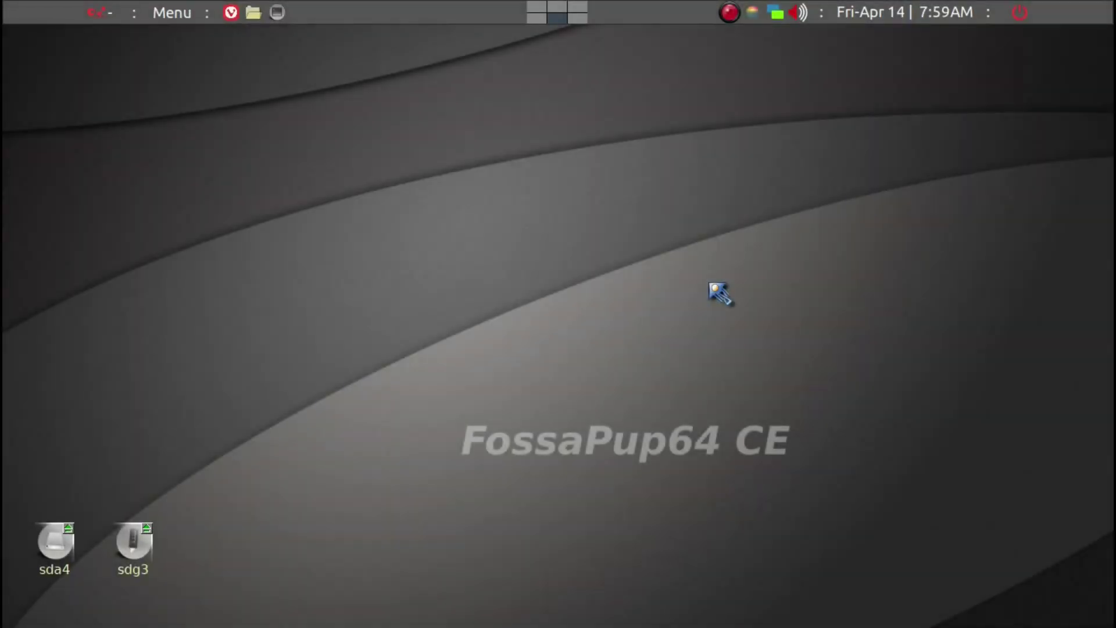
key("F4")
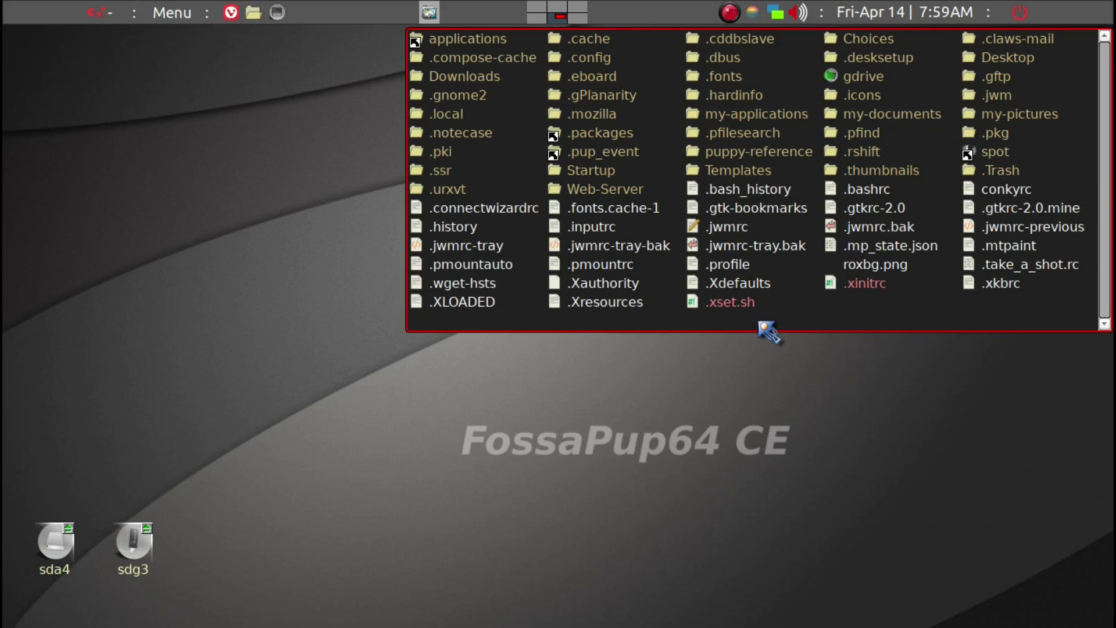
key("ctrl+w")
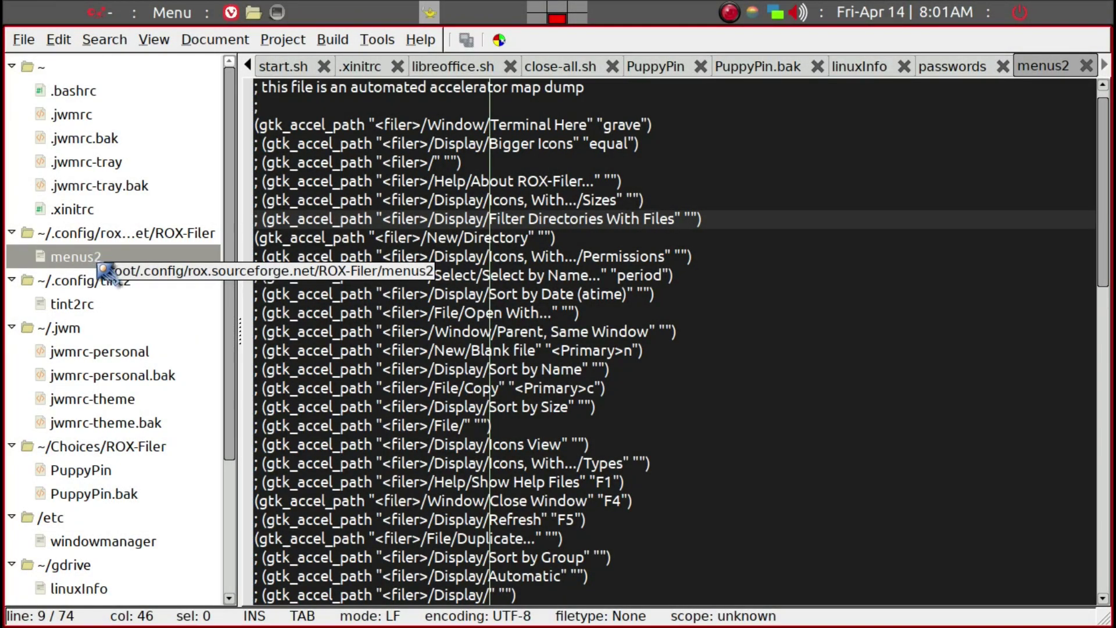
left_click(85, 235)
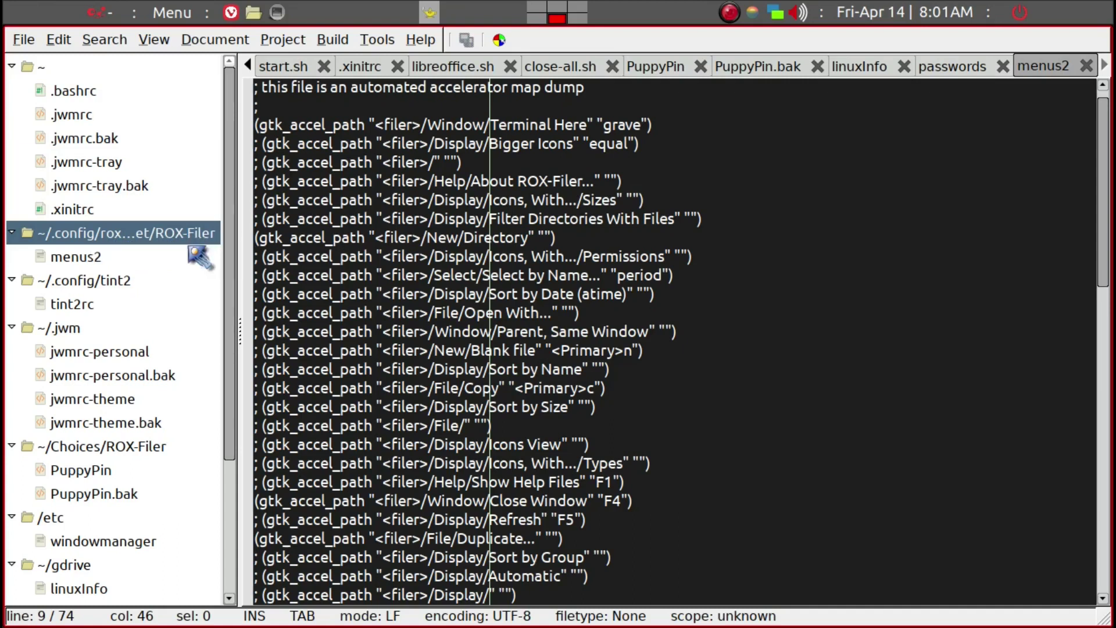
left_click(99, 257)
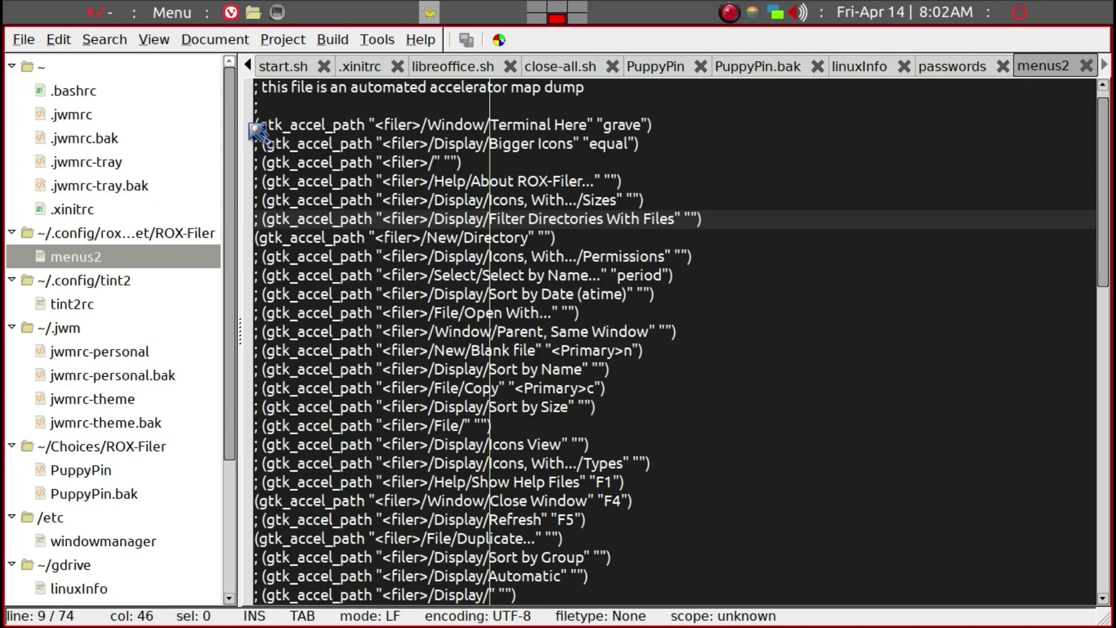
left_click(255, 125)
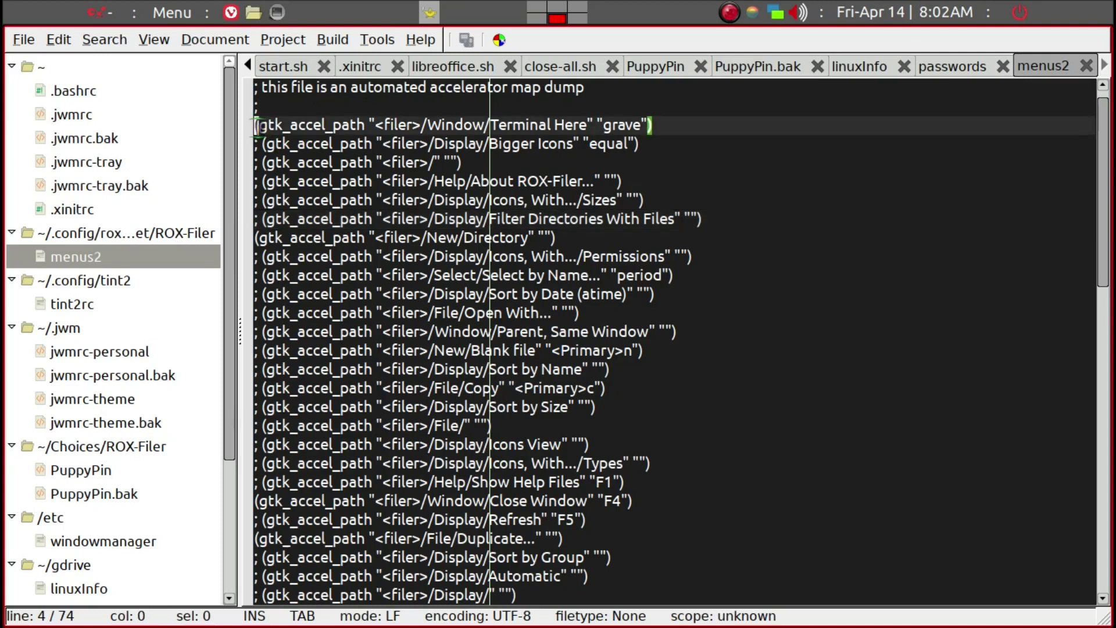
left_click(661, 129)
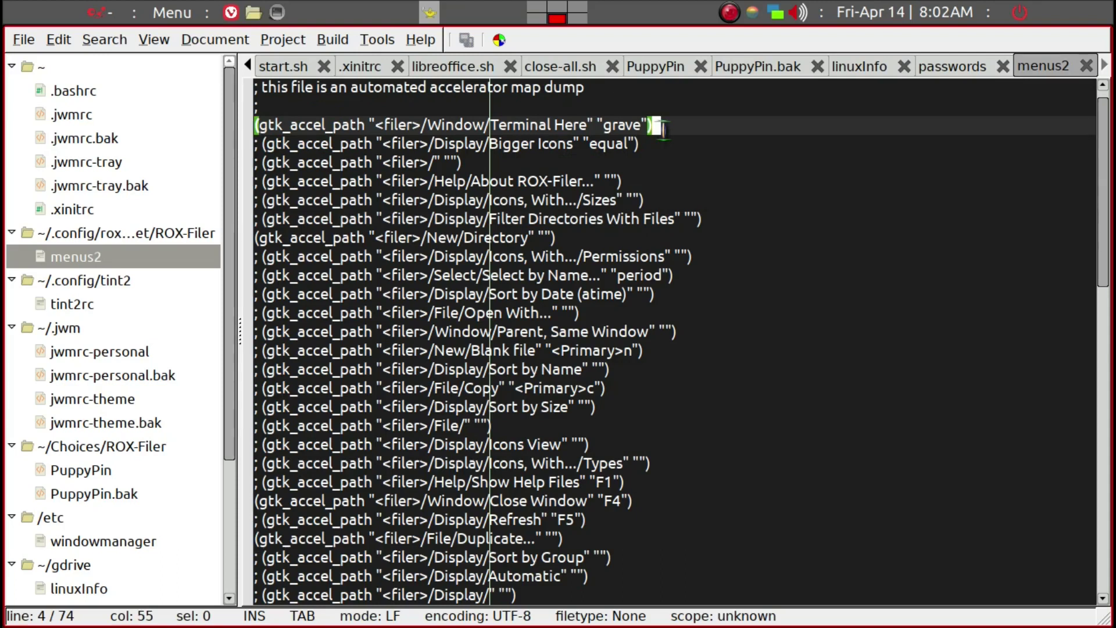
mouse_move(661, 129)
left_mouse_down()
mouse_move(247, 112)
mouse_move(246, 131)
left_mouse_up()
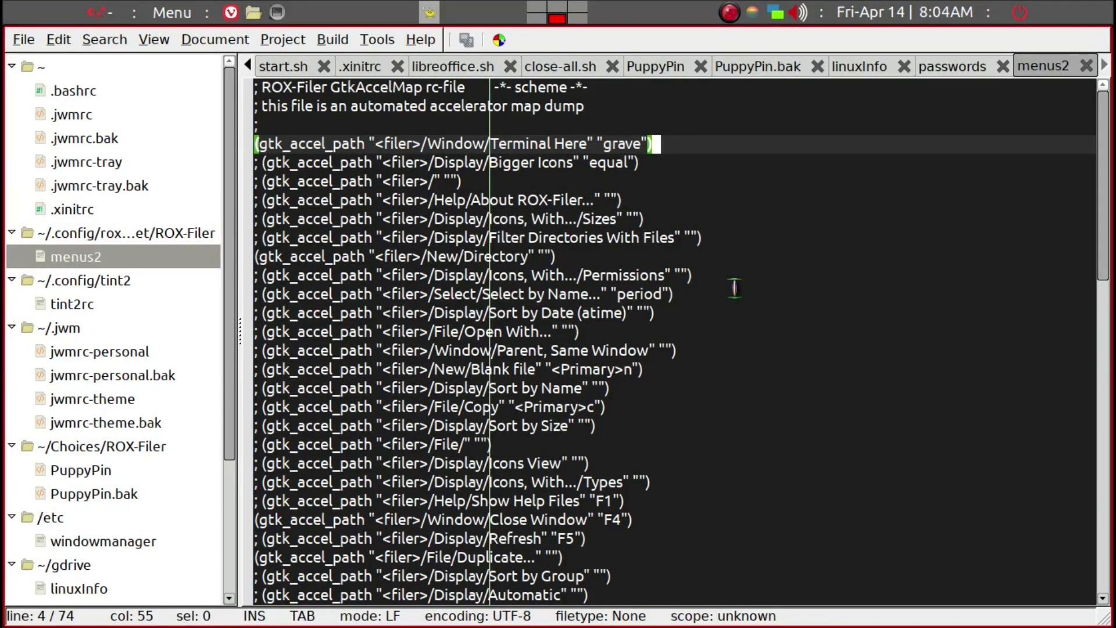
scroll(734, 287, "down", 2)
scroll(735, 287, "down", 2)
scroll(583, 384, "up", 2)
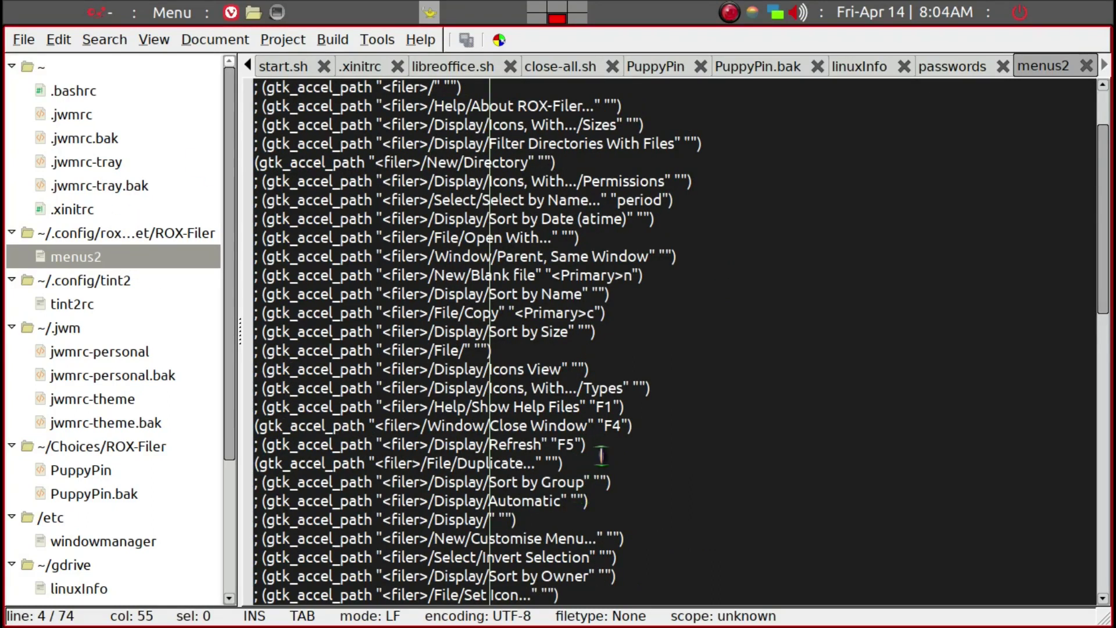
left_click(651, 425)
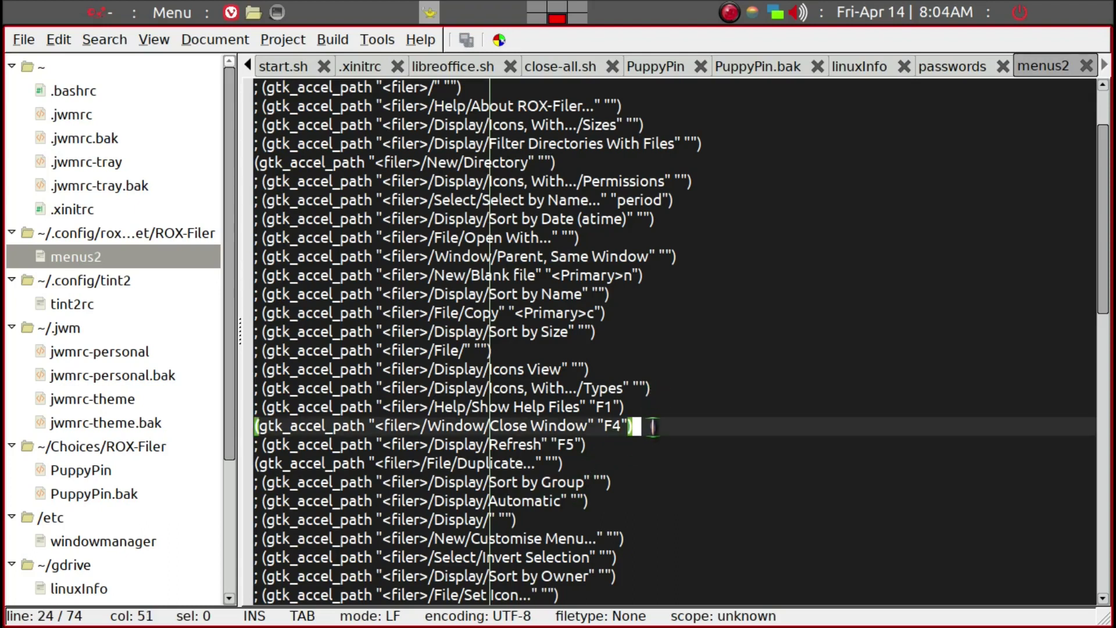
scroll(488, 415, "up", 2)
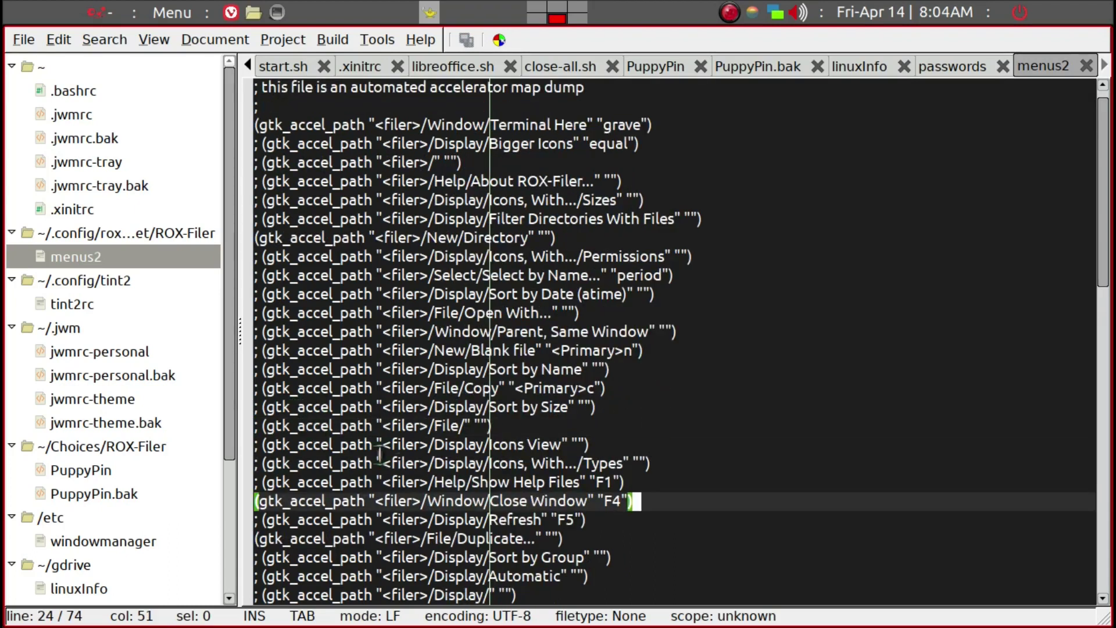
scroll(296, 409, "down", 2)
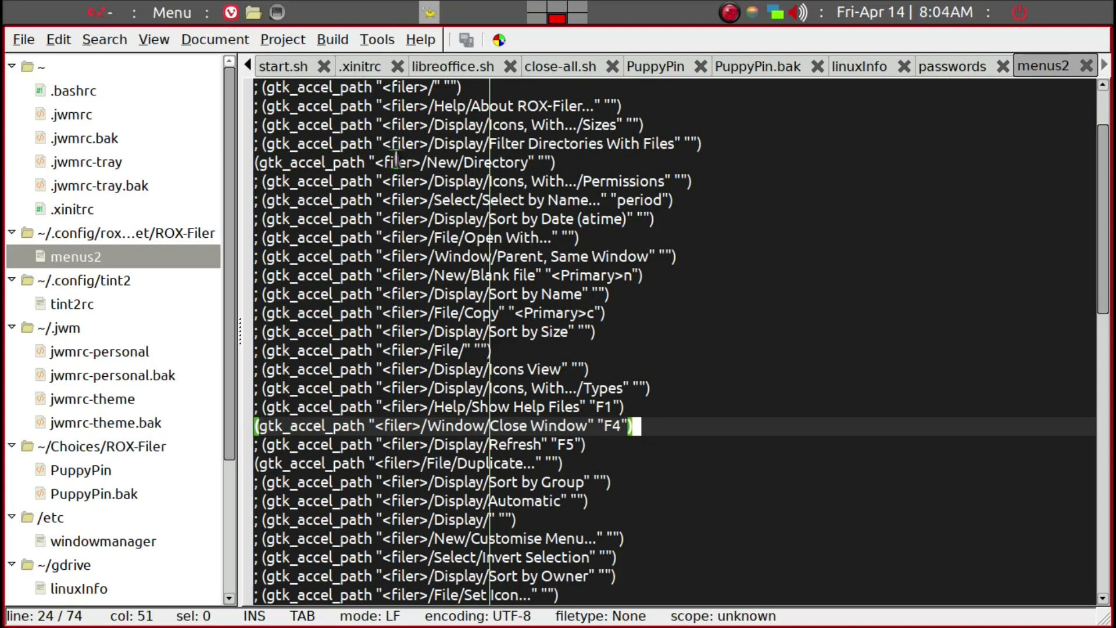
scroll(395, 162, "up", 2)
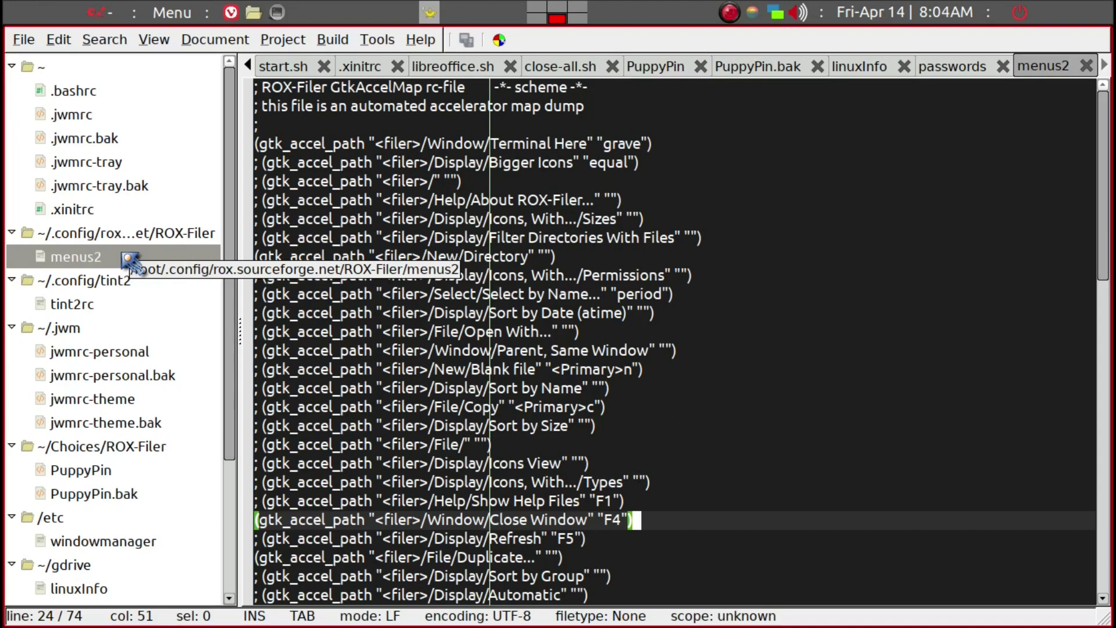
scroll(663, 298, "down", 3)
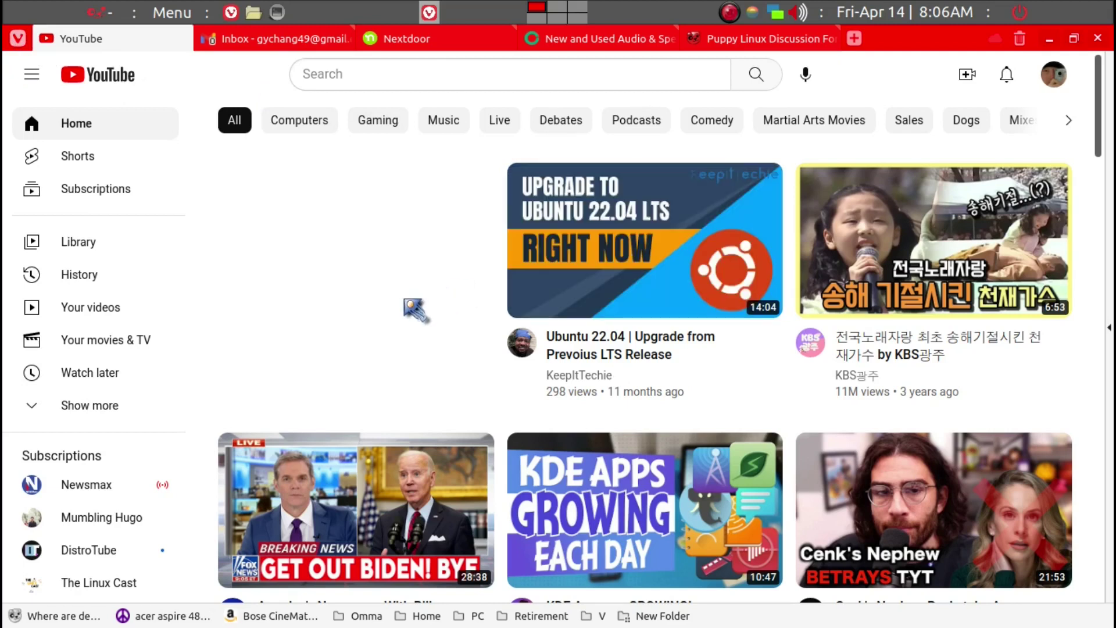
- Show Vivaldi's Keyboard shortcut settings (Ctrl+F12) with the Window section's Close Window field
key("ctrl+F12")
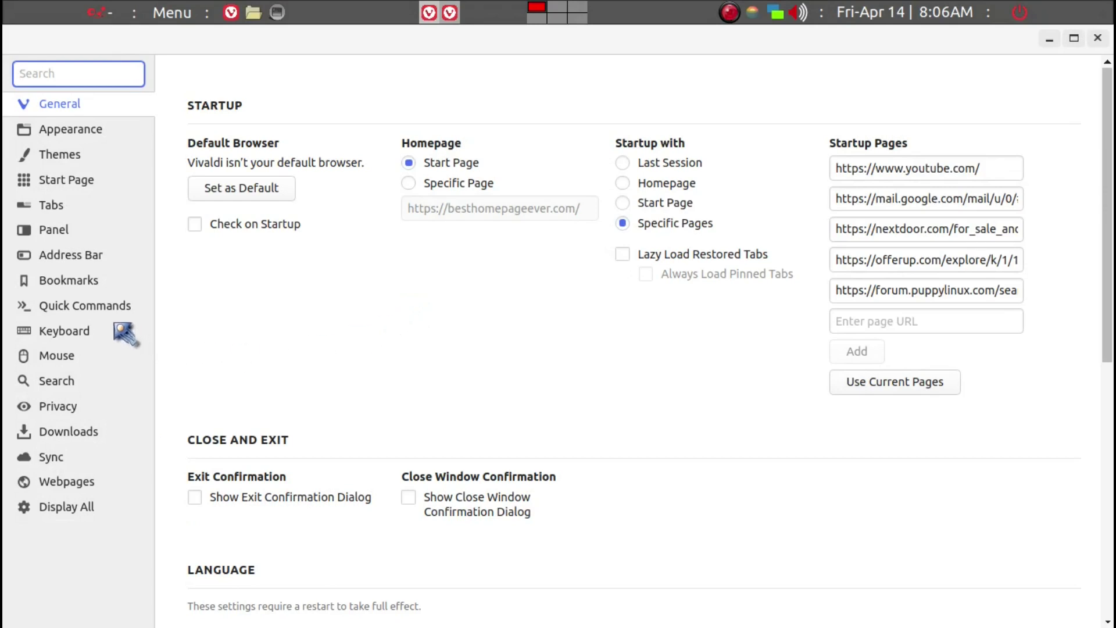
left_click(80, 333)
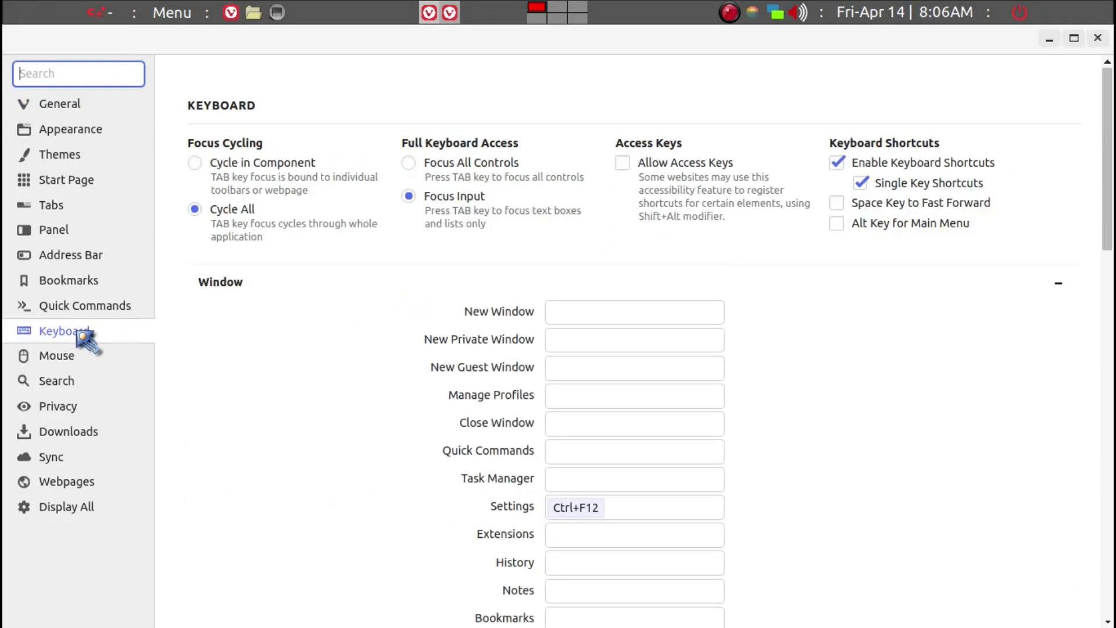
scroll(688, 250, "down", 2)
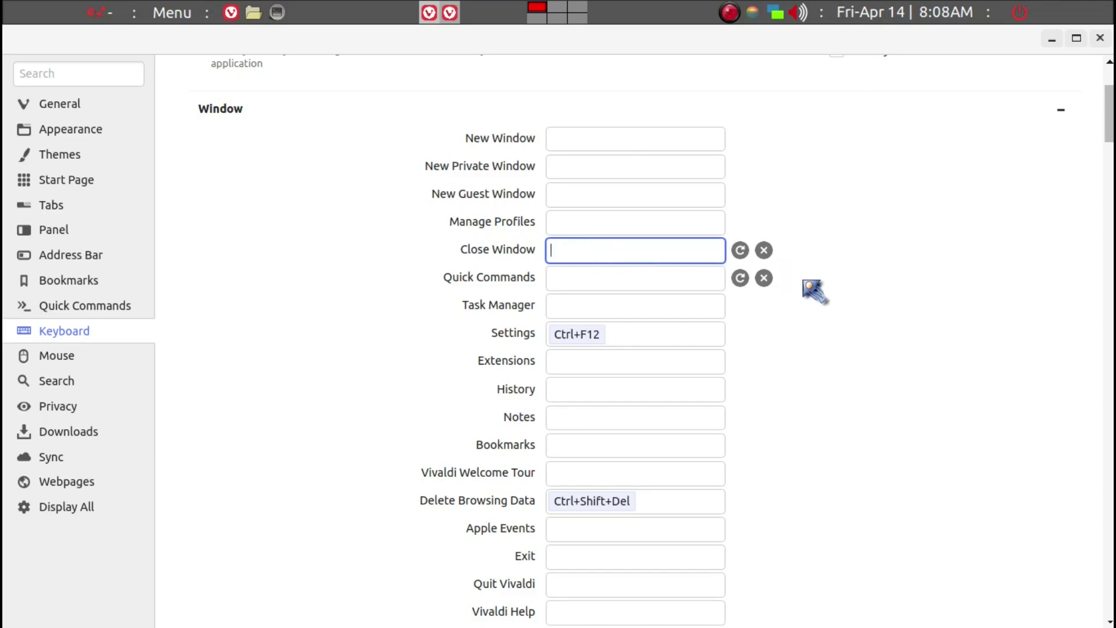
scroll(812, 291, "down", 1)
scroll(813, 291, "down", 1)
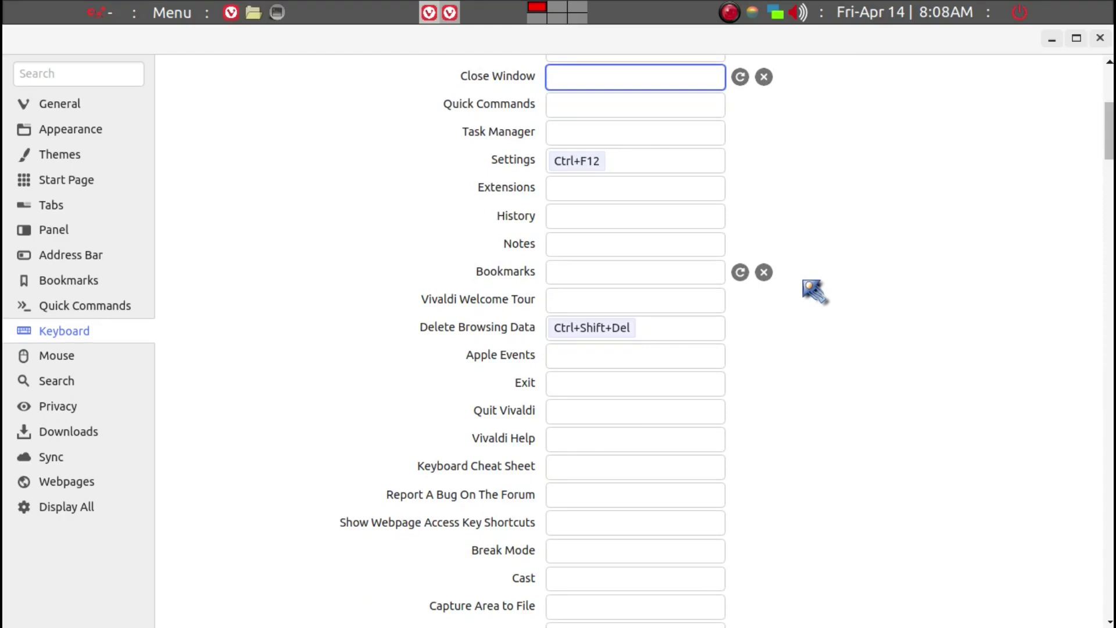
scroll(811, 292, "up", 1)
scroll(811, 292, "down", 1)
scroll(812, 291, "down", 1)
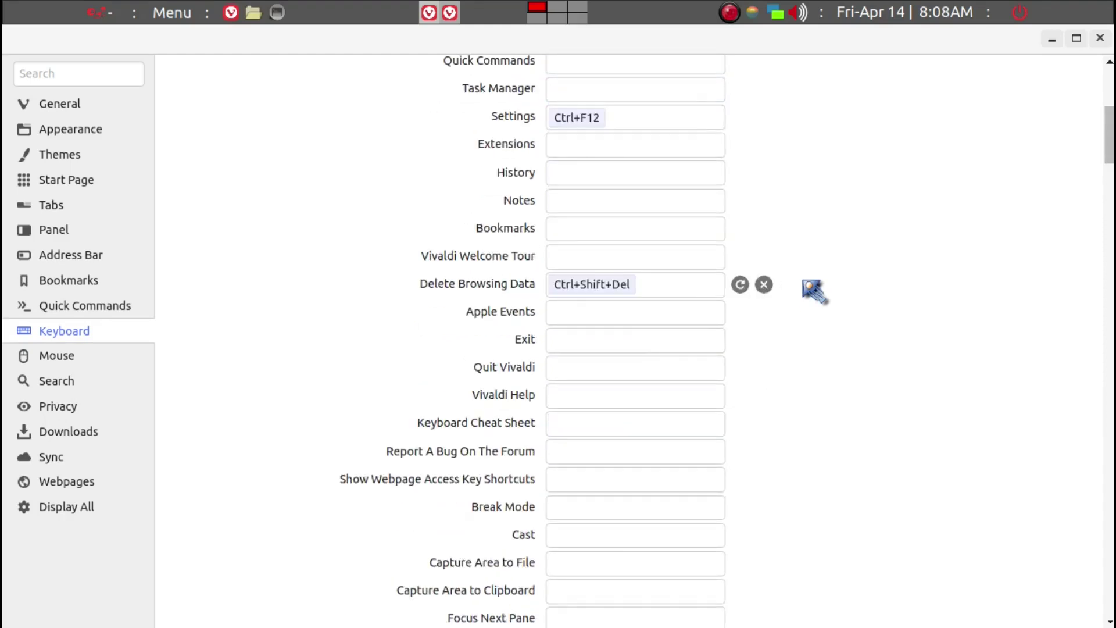
scroll(618, 346, "down", 1)
scroll(852, 377, "down", 2)
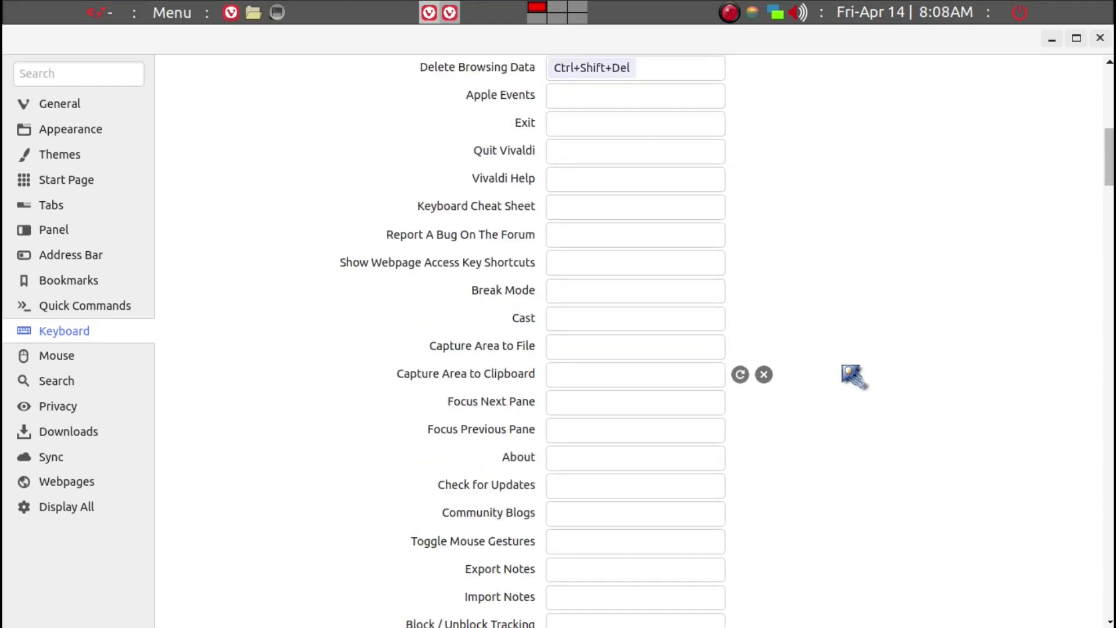
scroll(852, 375, "up", 1)
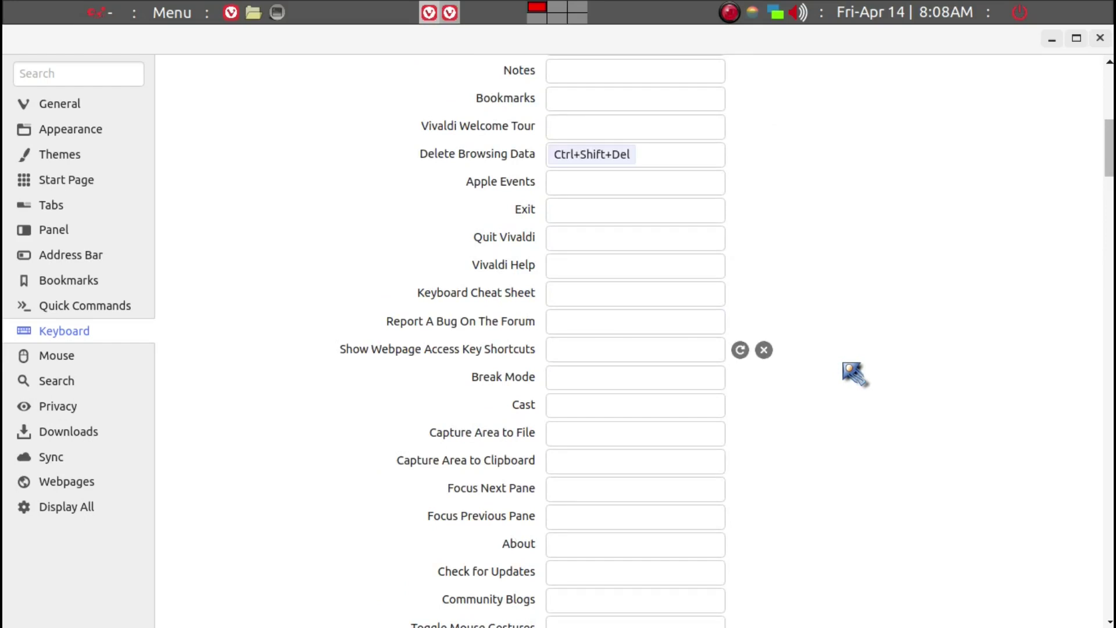
- Close the Vivaldi Settings window with the F4 shortcut, returning to the YouTube page
key("alt+F4")
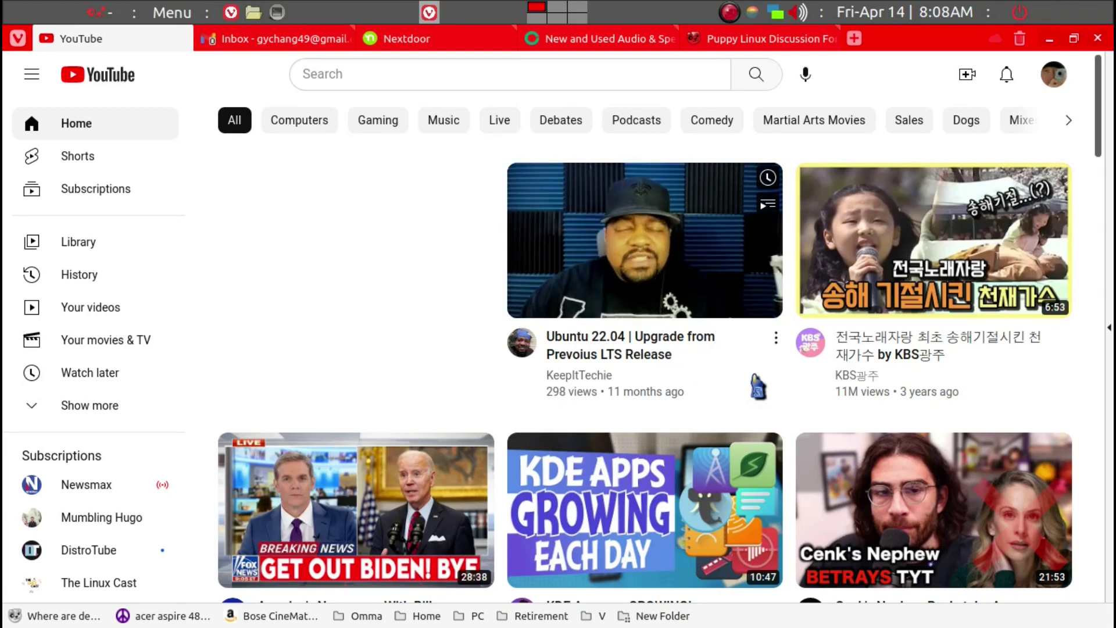
left_click(733, 16)
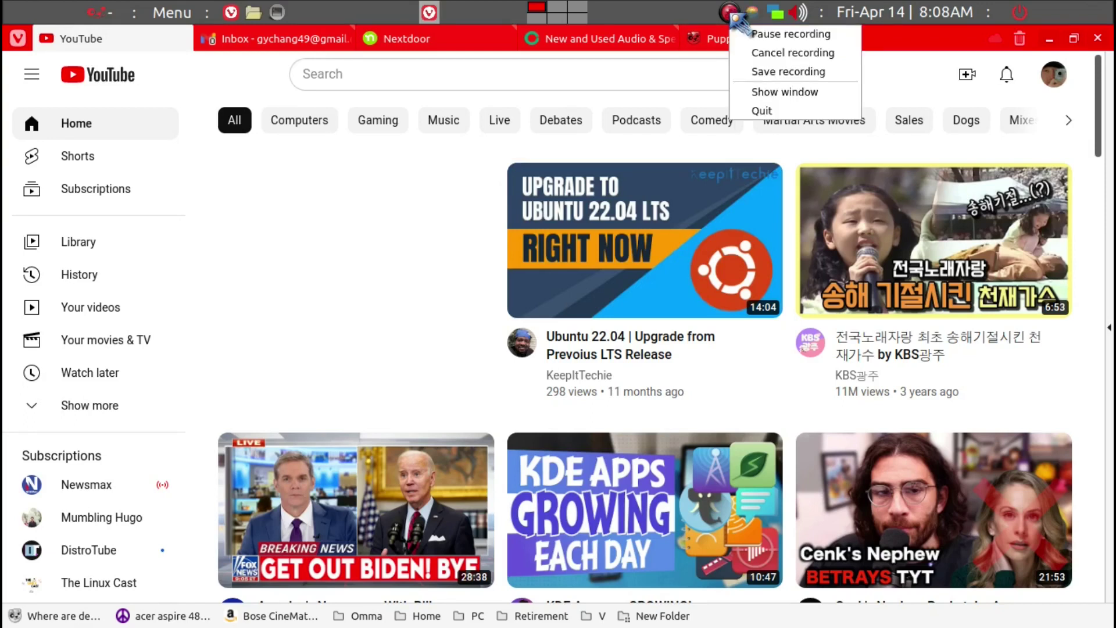